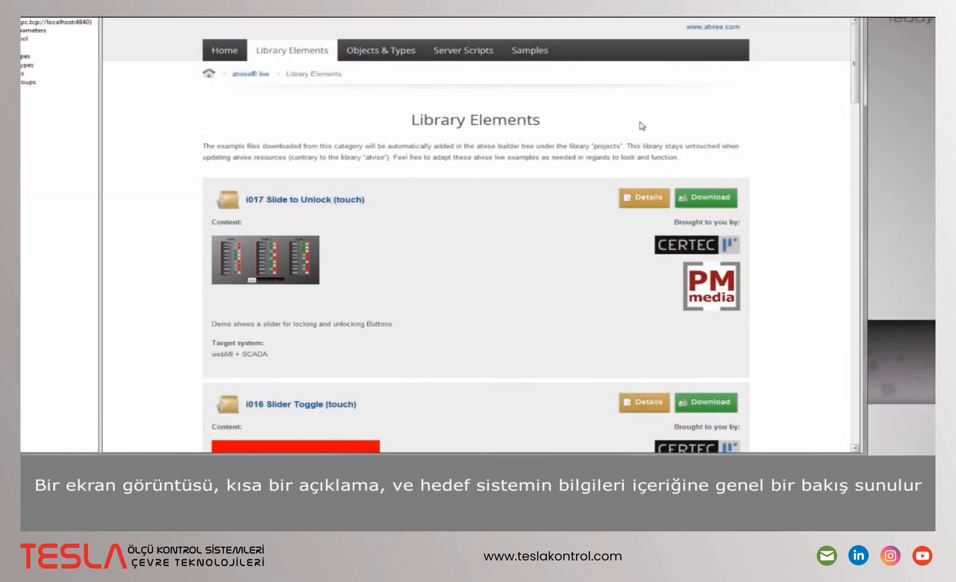
Review the details of the i017 Slide to Unlock (touch) example and check its download options without importing or saving it.
click(650, 199)
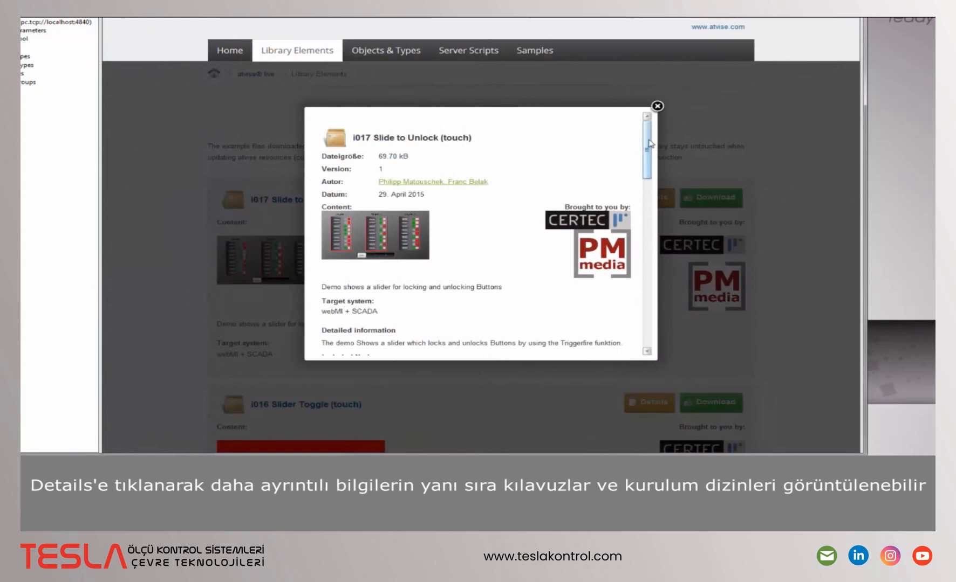
mouse_move(648, 135)
mouse_down()
mouse_move(649, 198)
mouse_move(650, 125)
mouse_up()
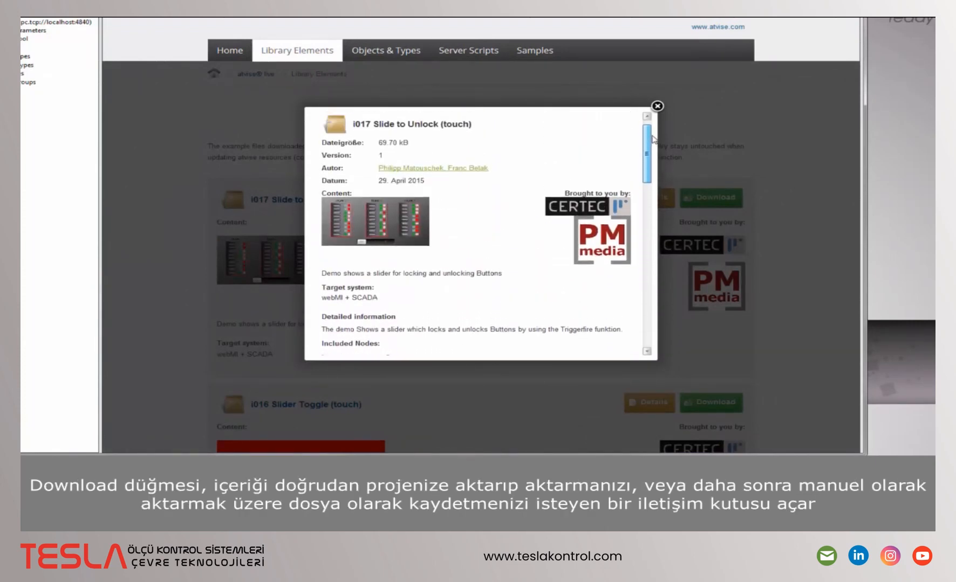
click(656, 107)
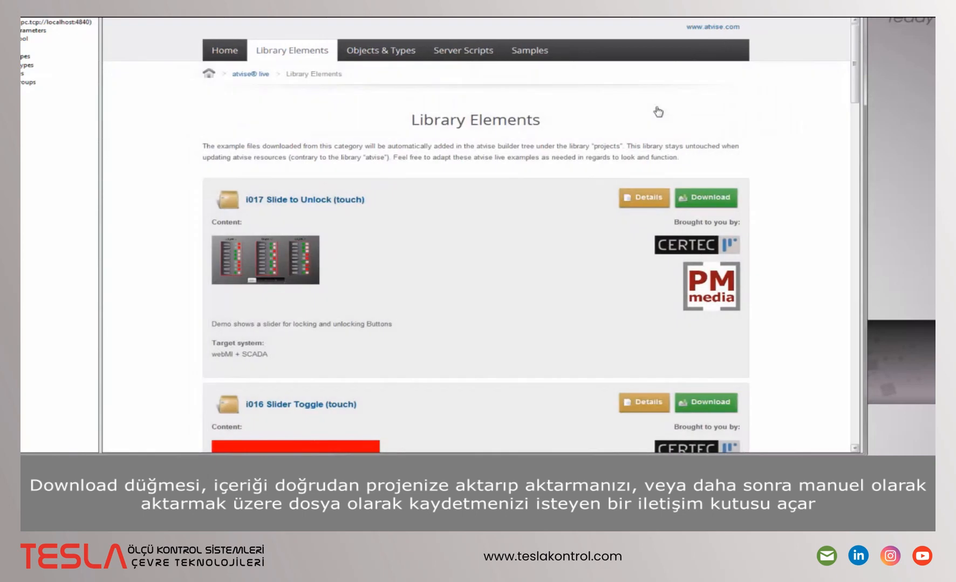
click(696, 198)
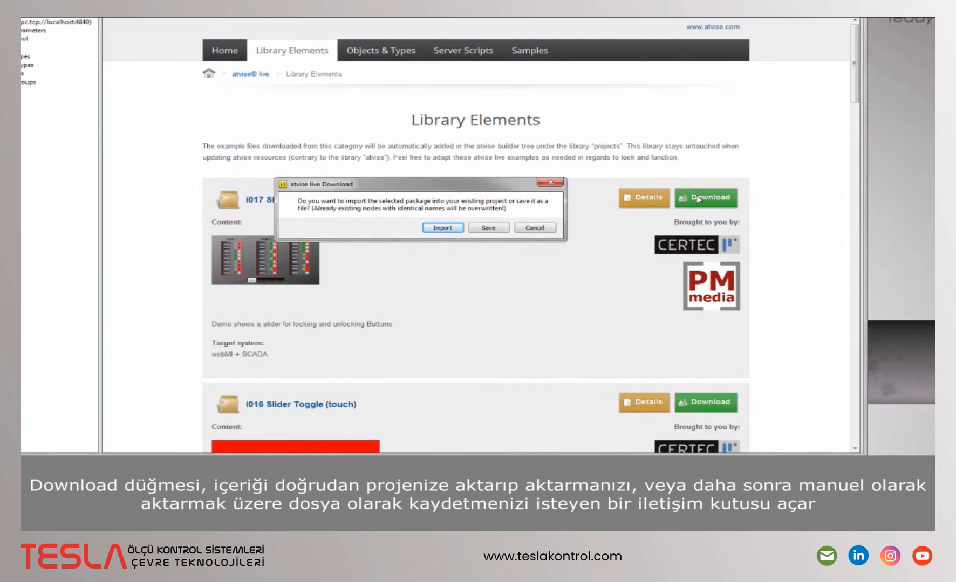
click(541, 184)
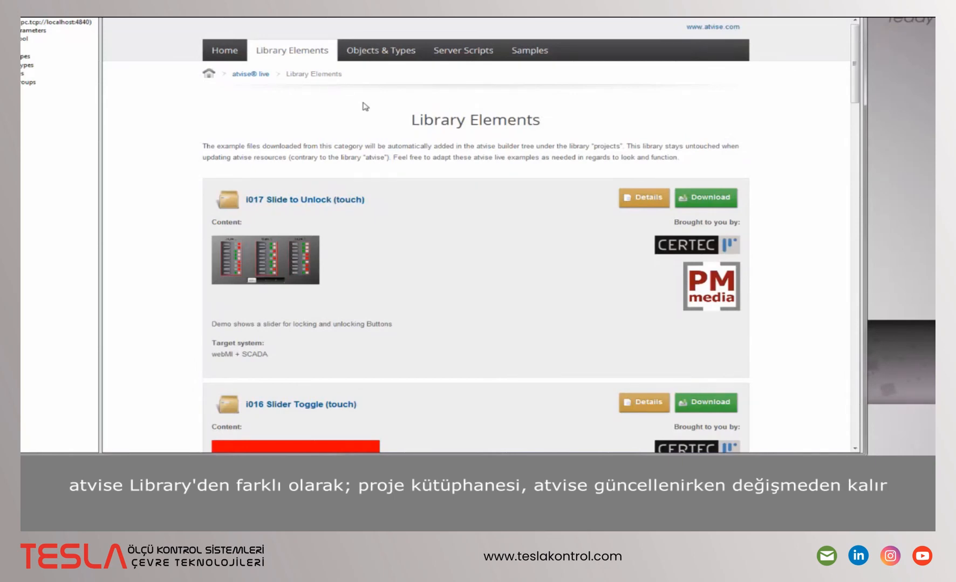
Browse the Objects & Types, Server Scripts and Samples categories of the atvise live examples.
click(383, 54)
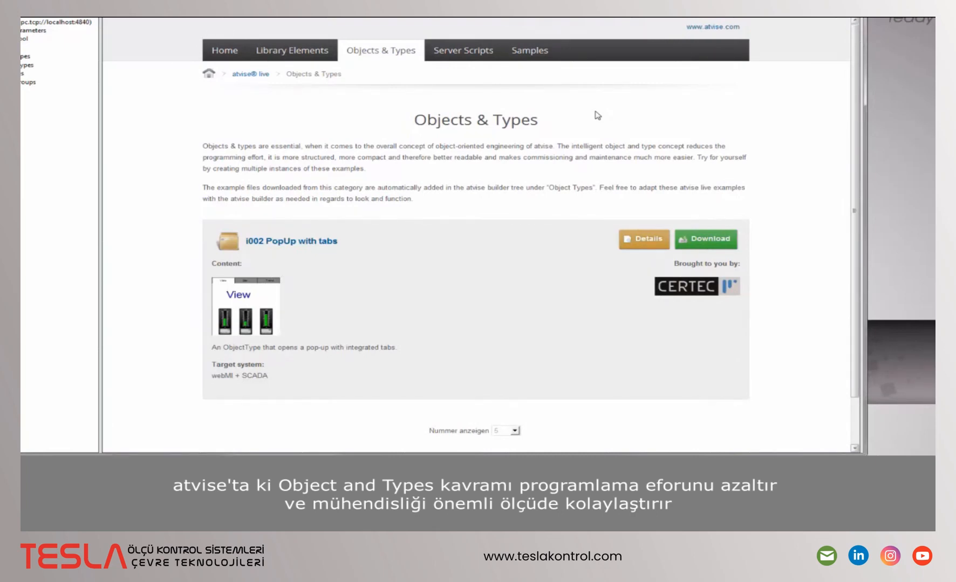
click(474, 52)
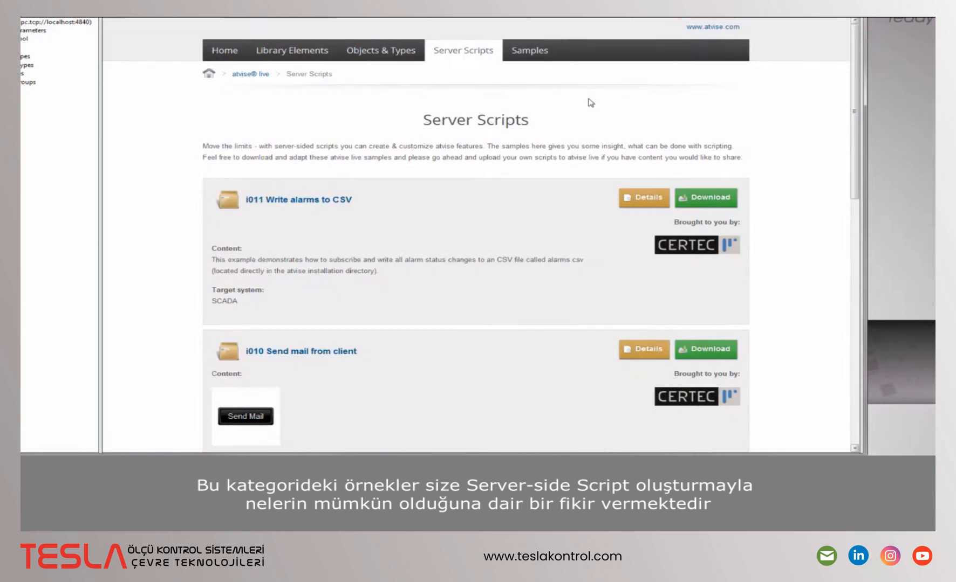
click(531, 53)
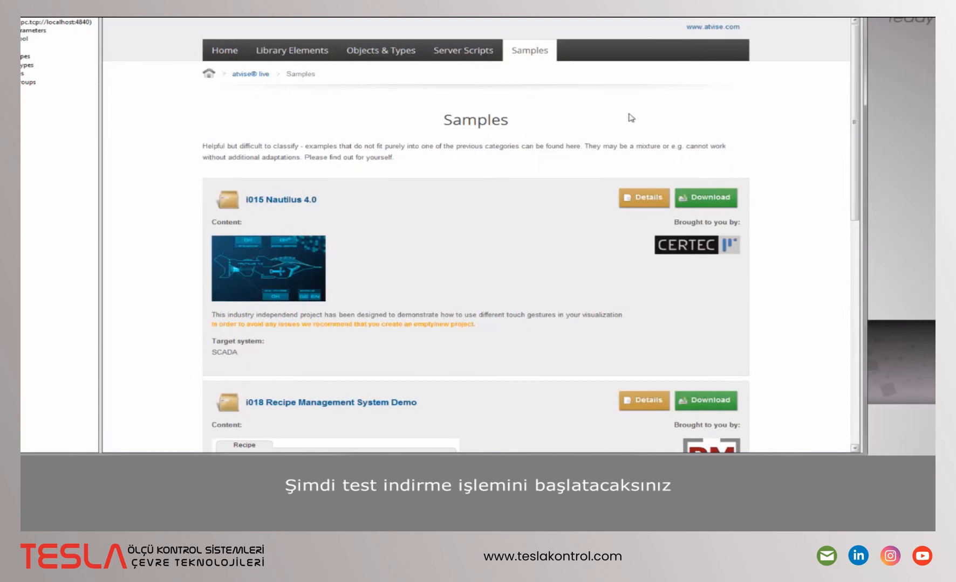
Find the i001 Animated Rotor example in Library Elements and read its detailed information and included nodes.
click(291, 54)
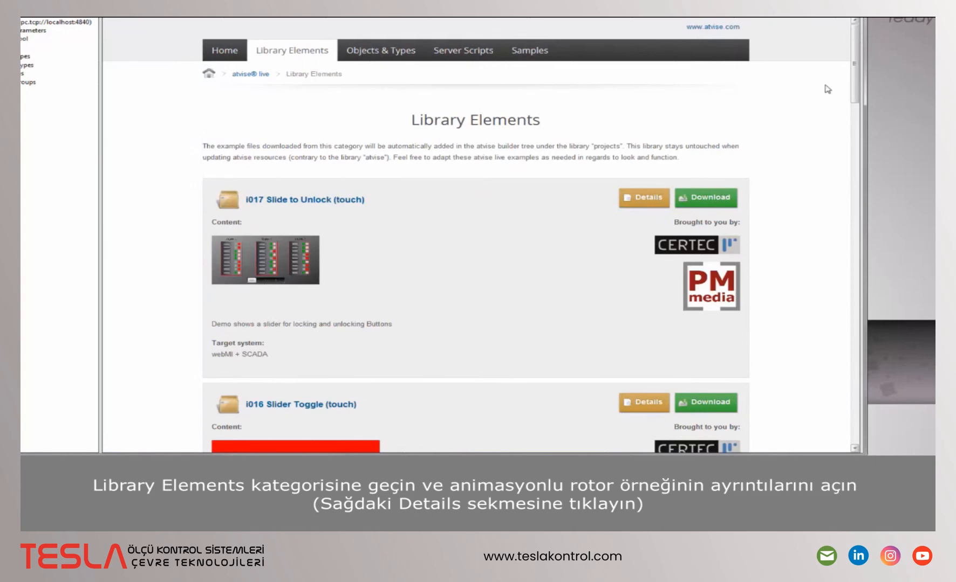
drag(856, 50, 856, 394)
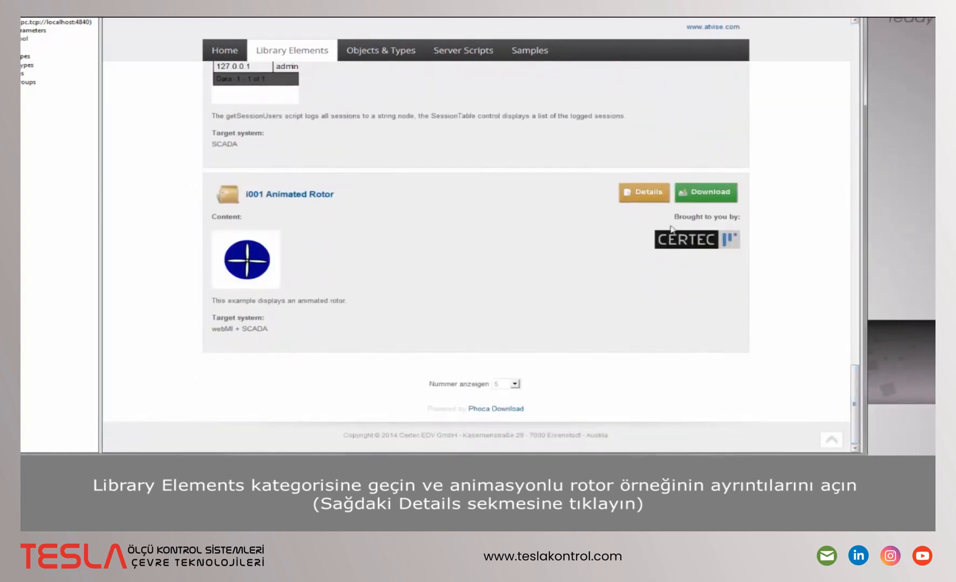
click(651, 194)
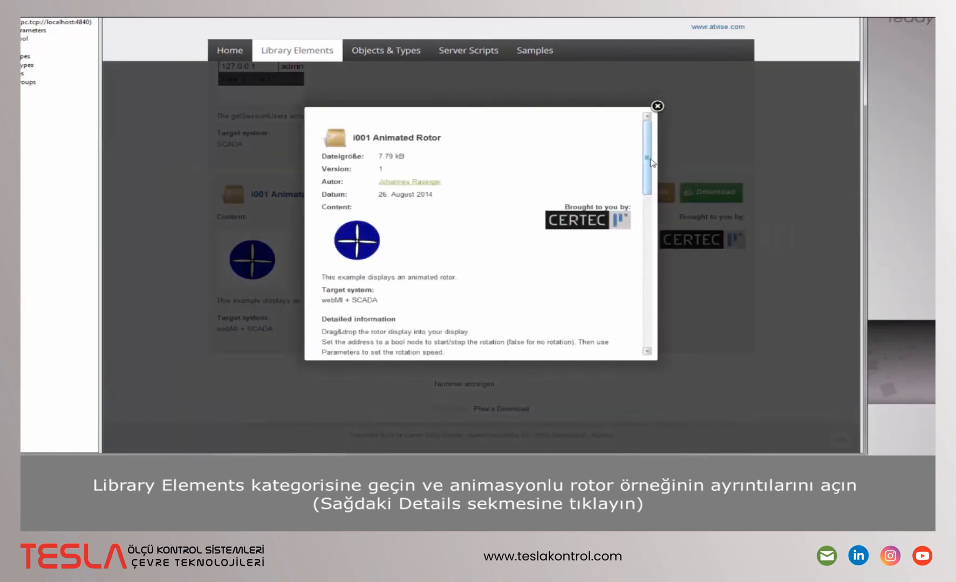
scroll(651, 194, down, 2)
drag(651, 190, 651, 230)
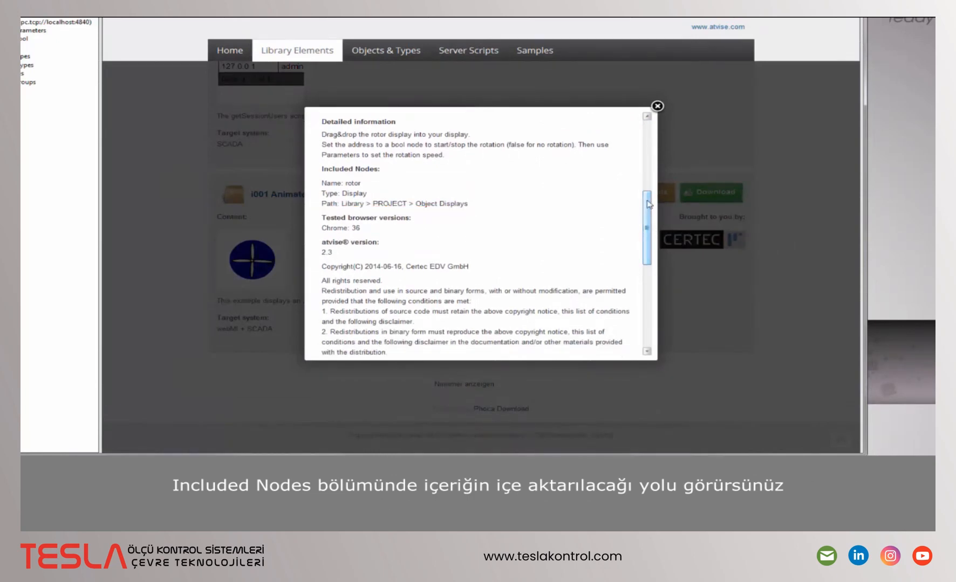
drag(649, 204, 649, 286)
Download the i001 Animated Rotor package and import it into the existing project.
click(348, 310)
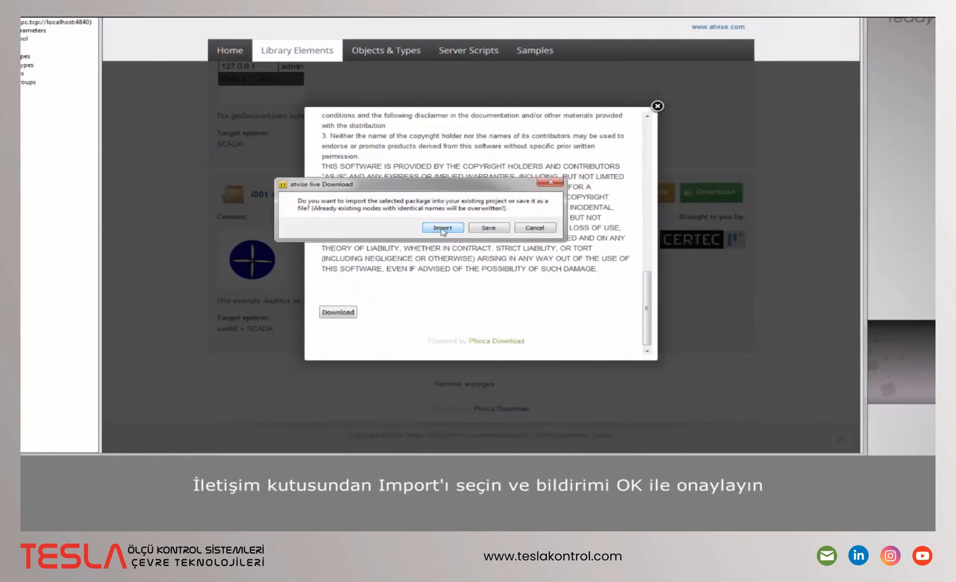
click(442, 228)
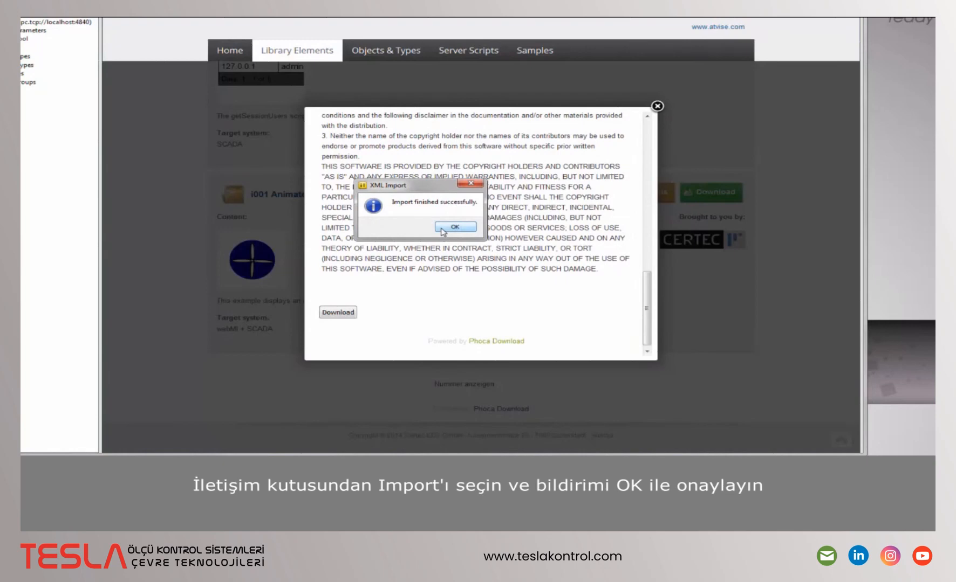
click(442, 227)
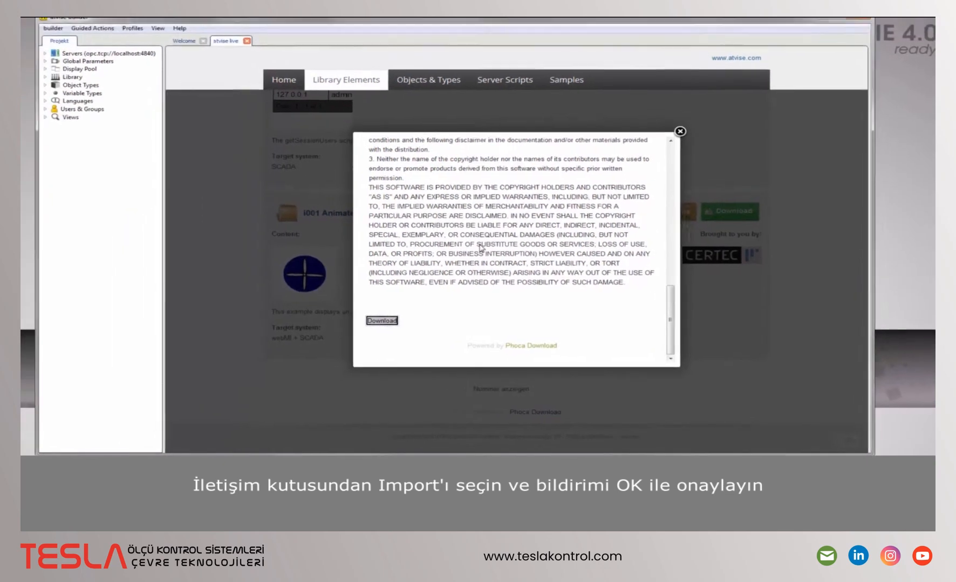
Expand the project library down to Object Displays to locate the imported rotor display.
click(71, 87)
click(81, 103)
click(93, 118)
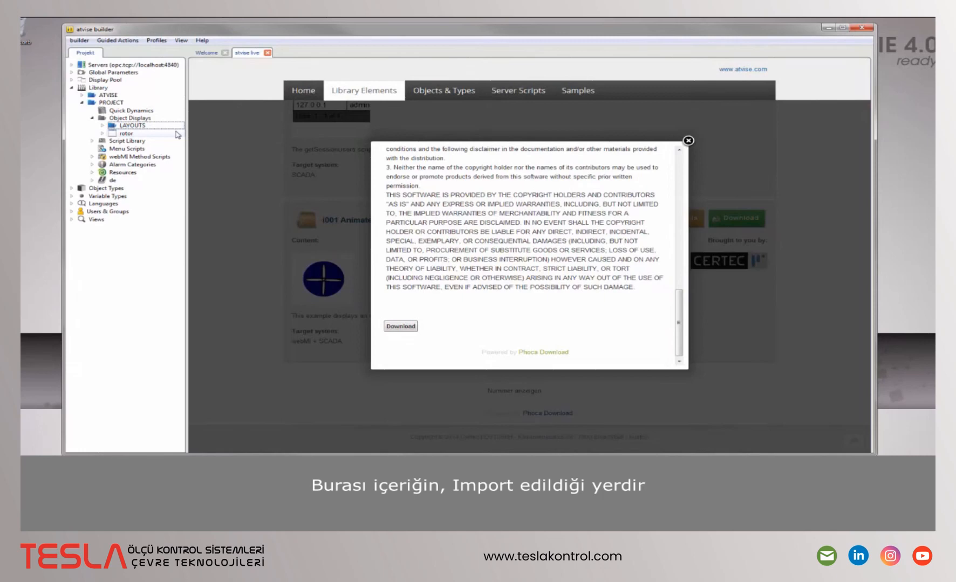
Open the Main display of My Server and place the imported rotor display in it at about x 401, y 184.
click(71, 65)
click(82, 74)
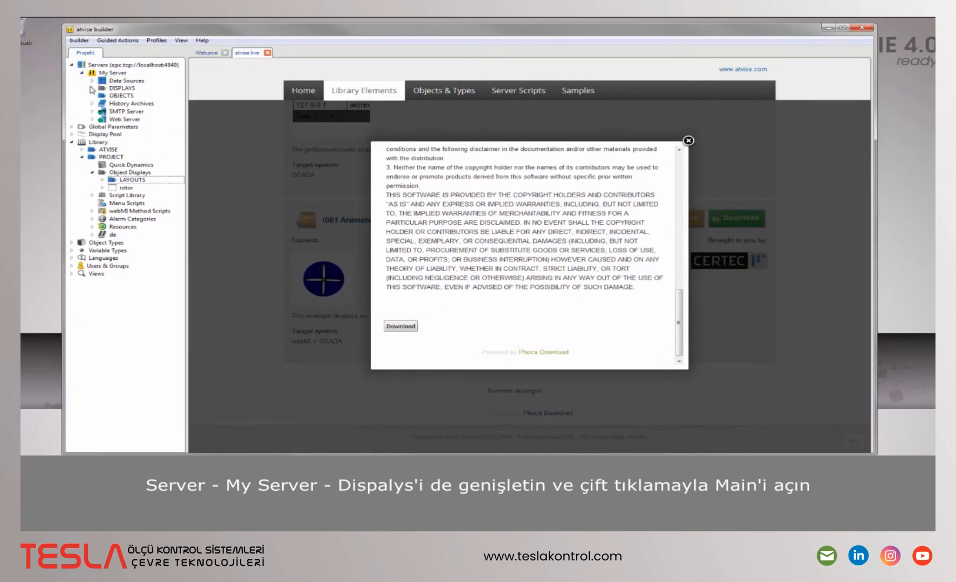
click(91, 89)
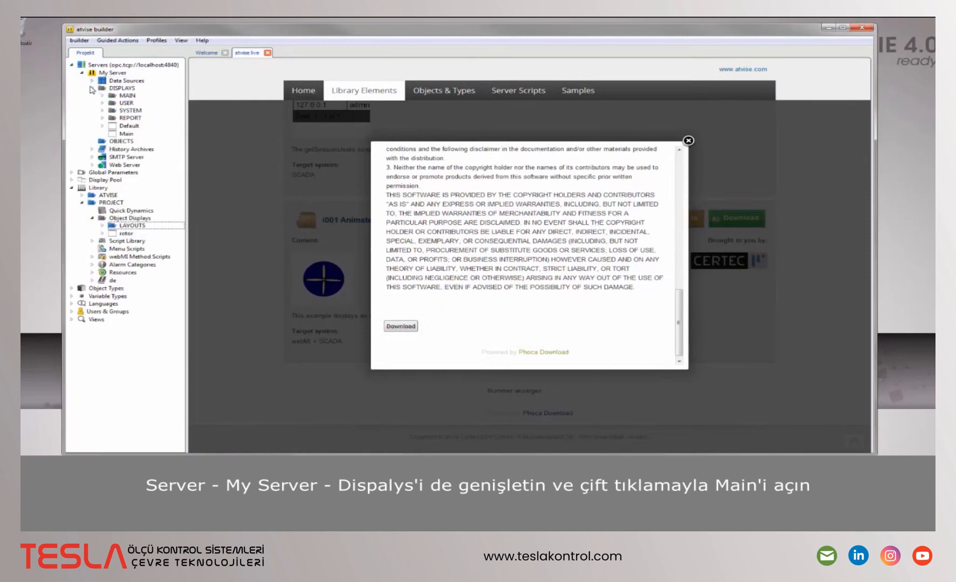
double_click(160, 134)
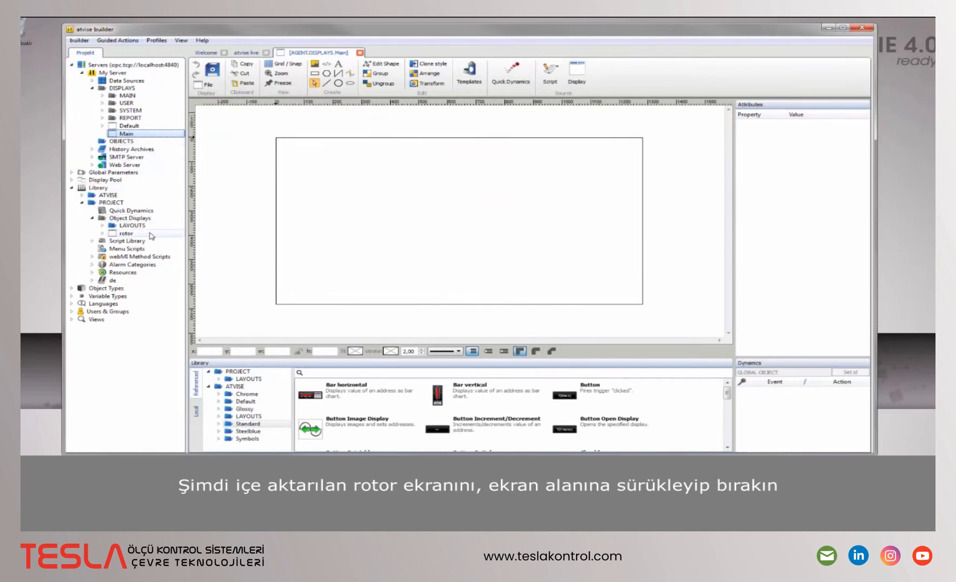
drag(152, 238, 392, 187)
Add a Boolean data variable node named "rotor" to the OBJECTS folder of My Server.
right_click(151, 142)
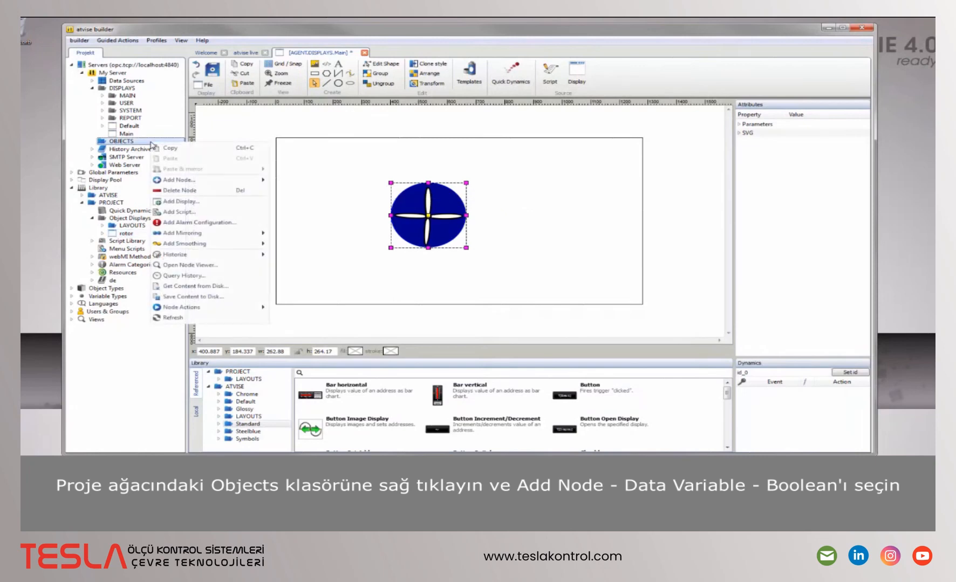
mouse_move(243, 181)
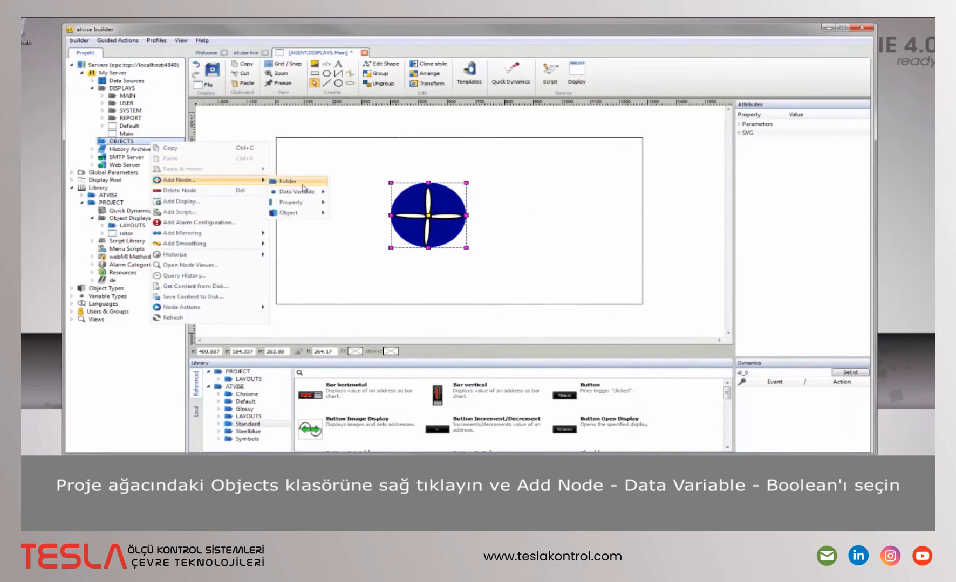
mouse_move(304, 188)
click(348, 194)
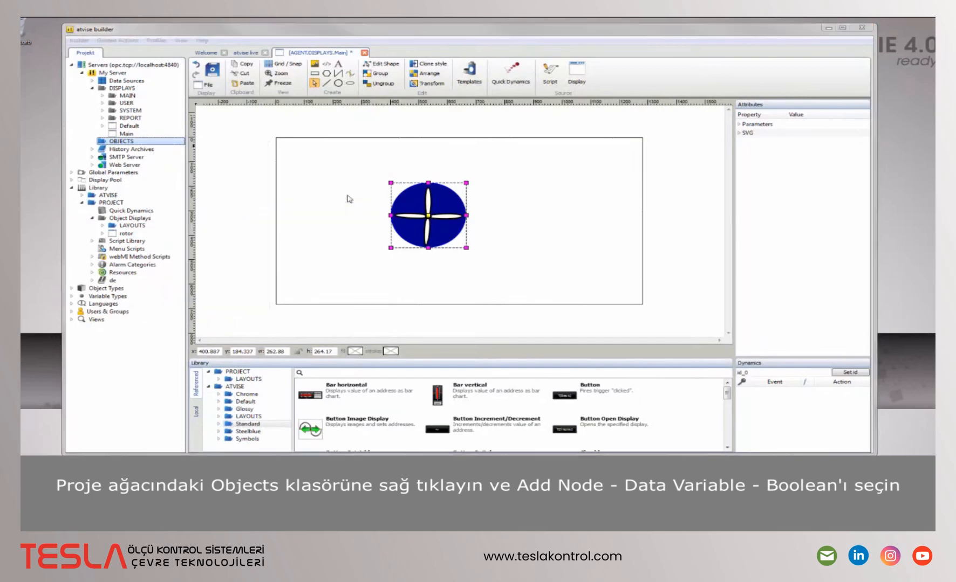
text(rotor)
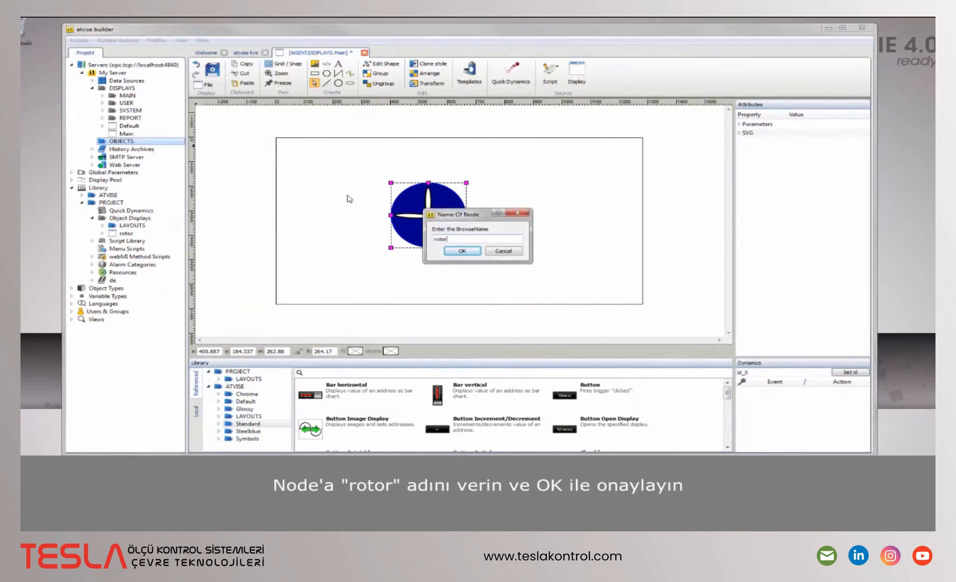
click(461, 251)
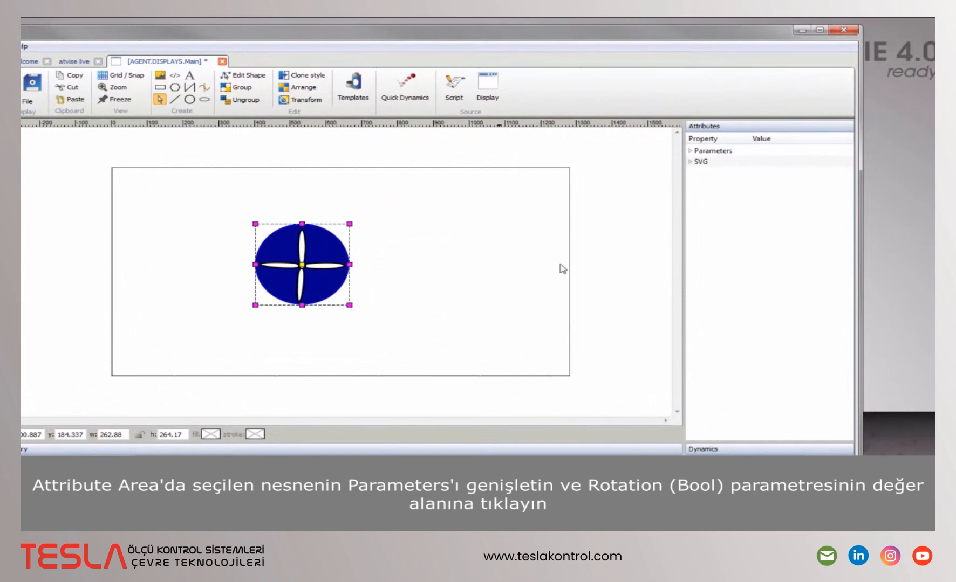
Assign the AGENT.OBJECTS.rotor node to the placed rotor's rotation (bool) parameter, widening the attributes area to read the names.
click(689, 151)
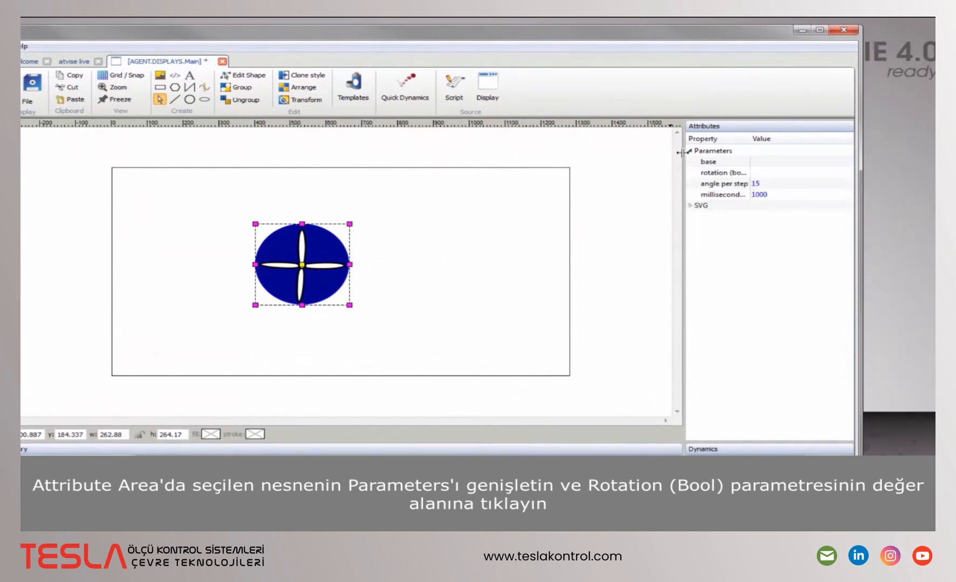
drag(684, 156, 571, 157)
drag(635, 134, 699, 139)
click(744, 174)
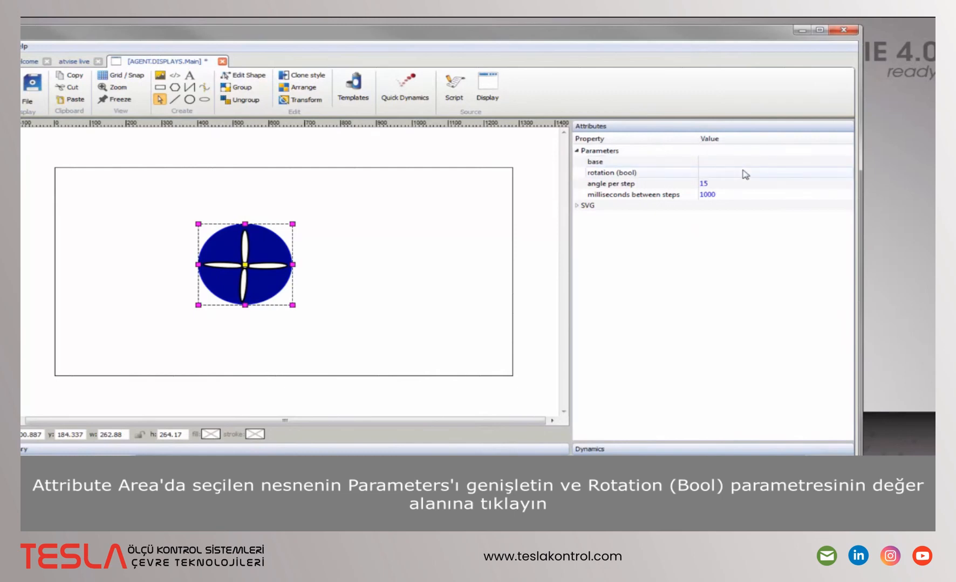
click(745, 174)
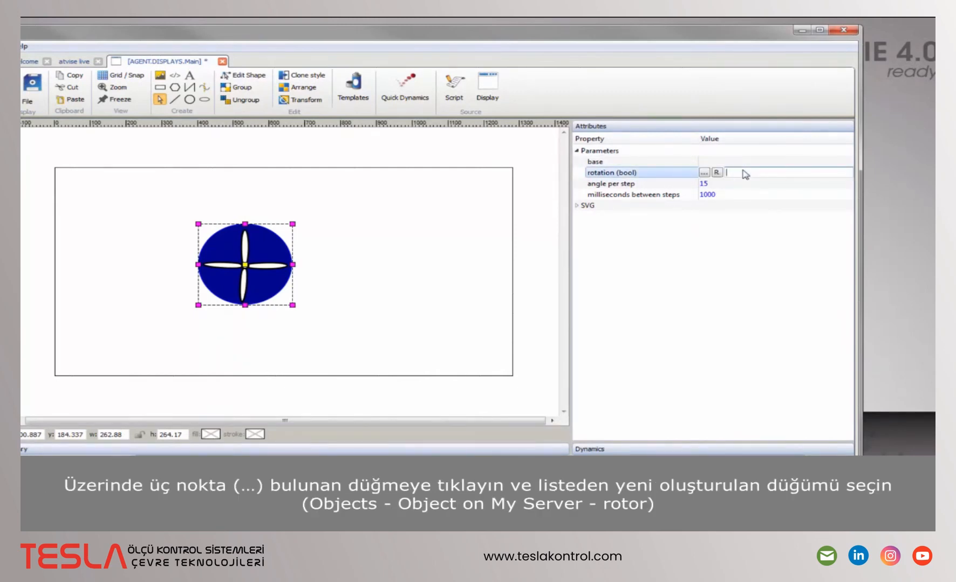
click(704, 173)
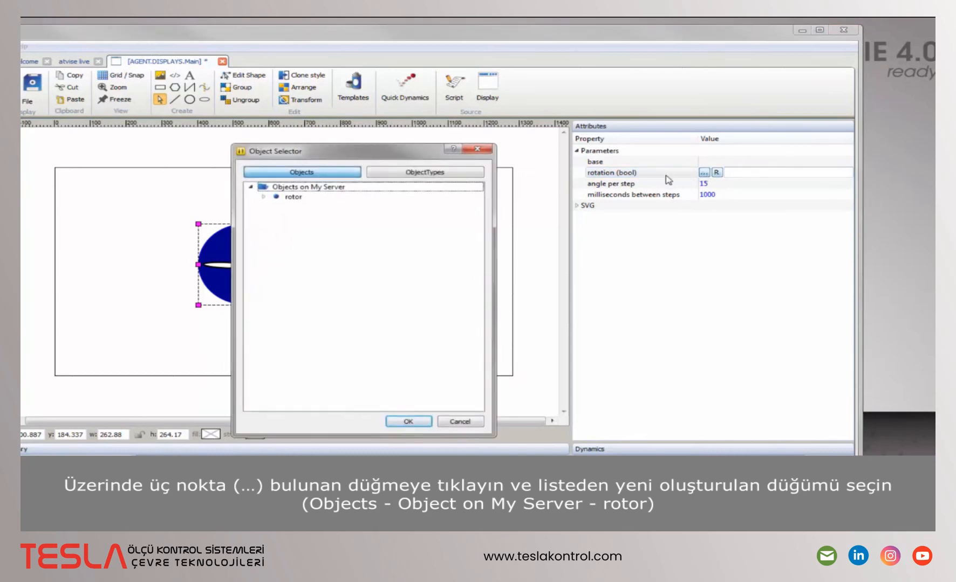
click(355, 198)
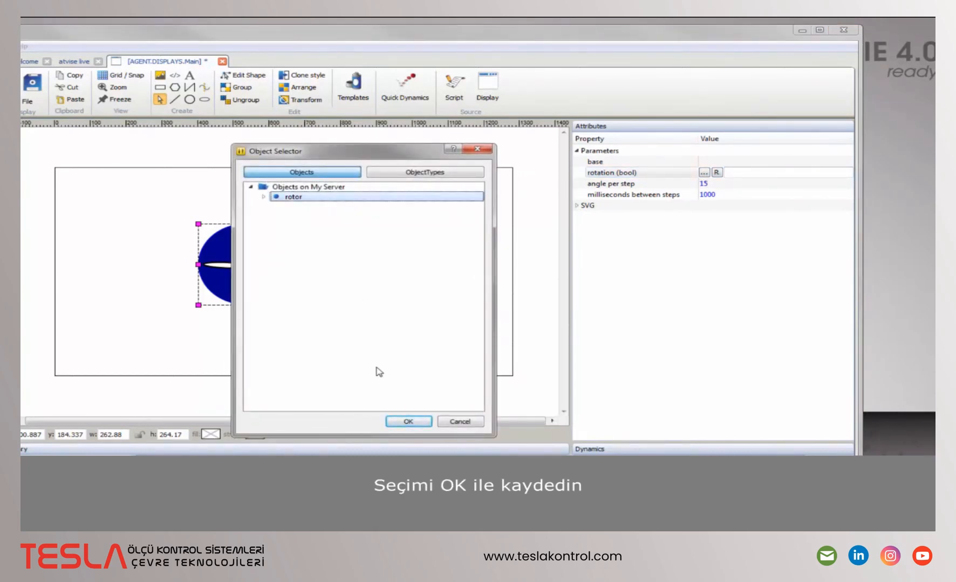
click(401, 421)
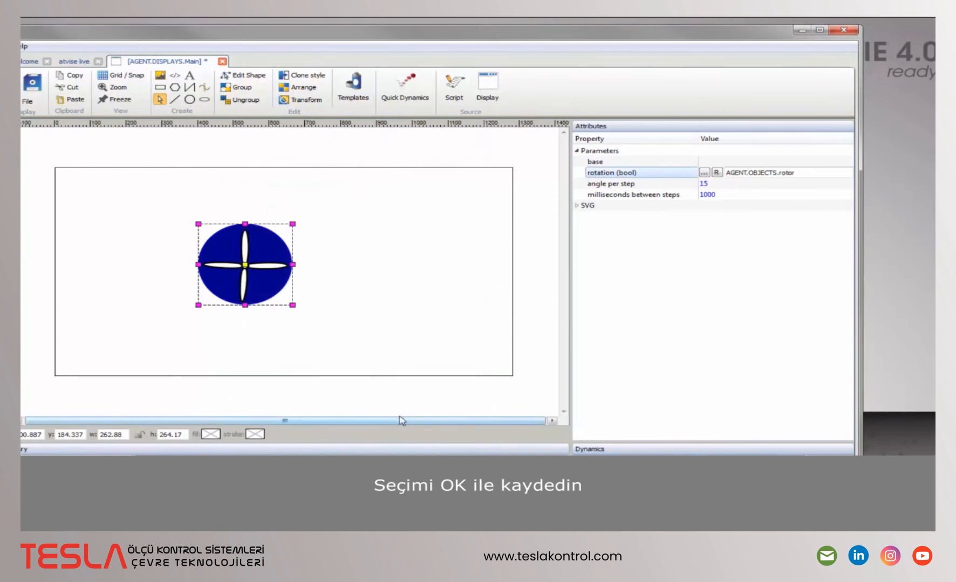
Set the rotor's milliseconds between steps parameter to 250.
click(728, 195)
text(250)
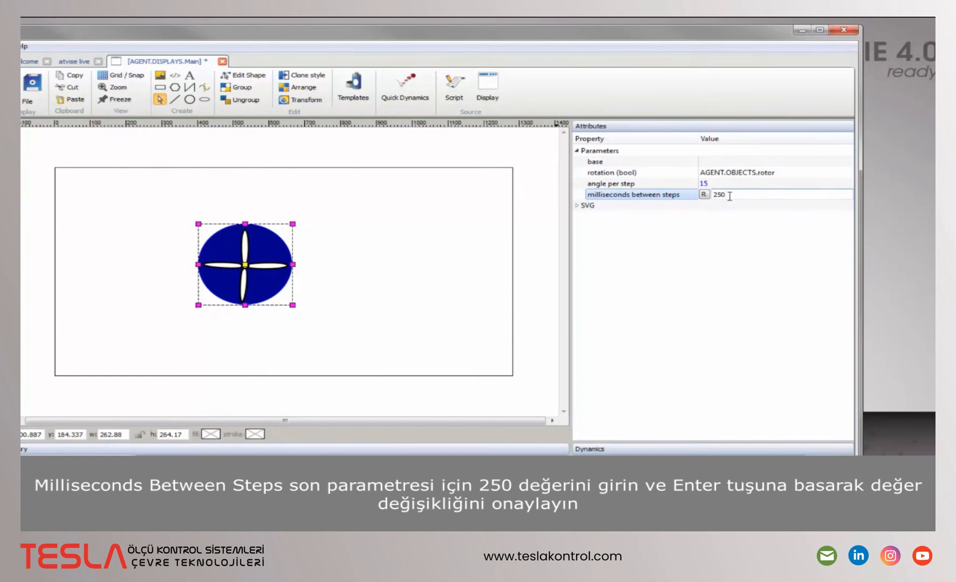
key(Return)
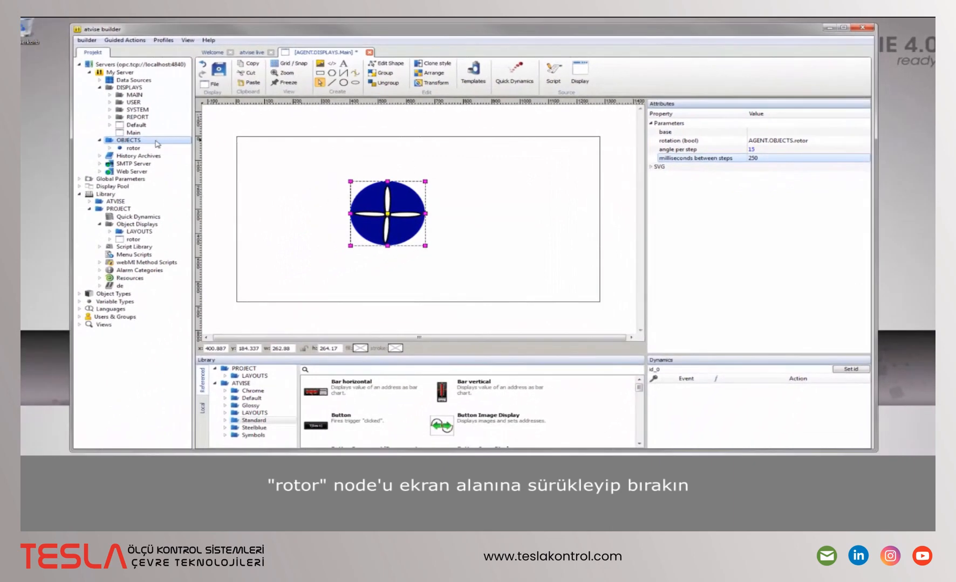
Place a switch control for the OBJECTS rotor node beside the rotor at about x 698, y 283, and save the display.
drag(133, 149, 494, 224)
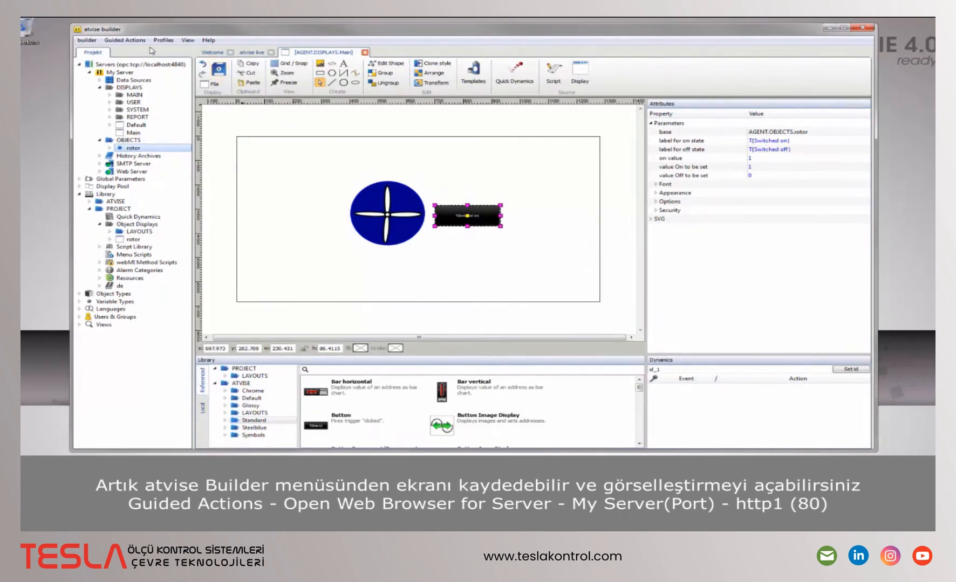
Open the visualization in the web browser for My Server over http1 (80) and switch the rotor on.
click(125, 40)
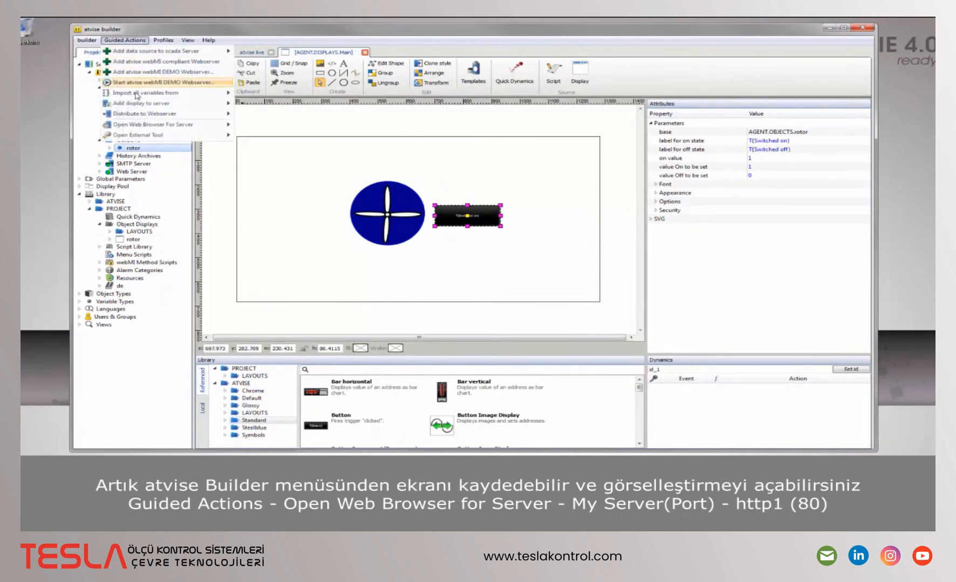
mouse_move(199, 129)
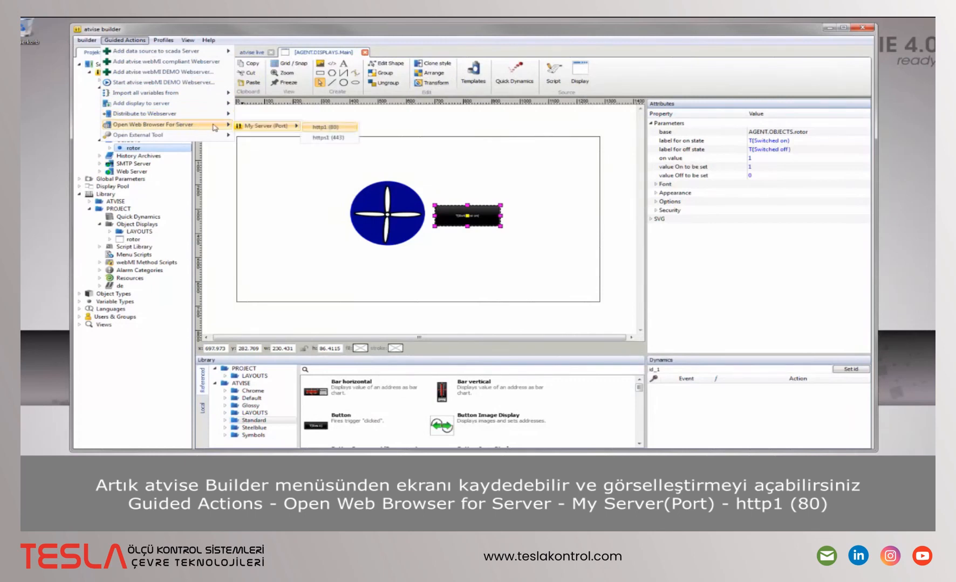
click(327, 128)
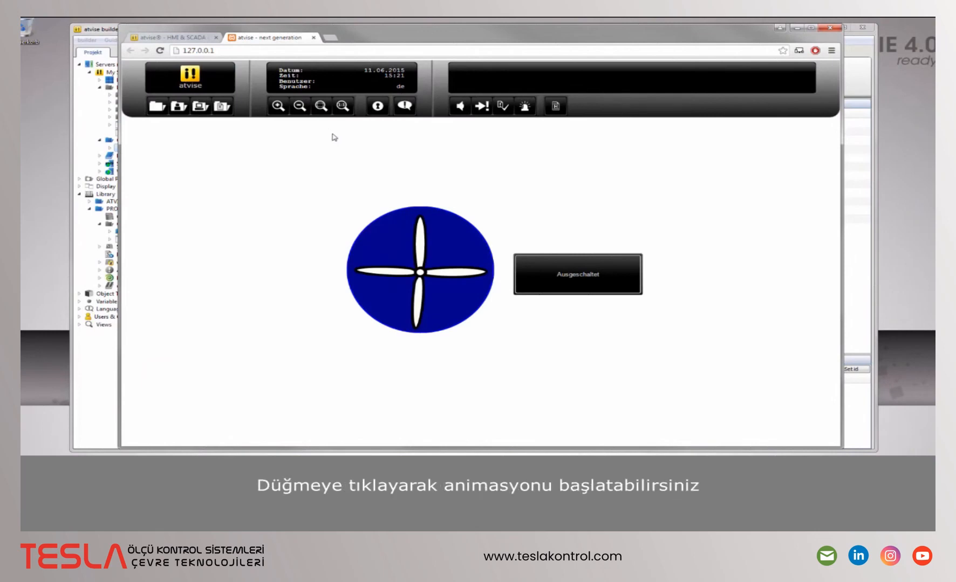
click(587, 271)
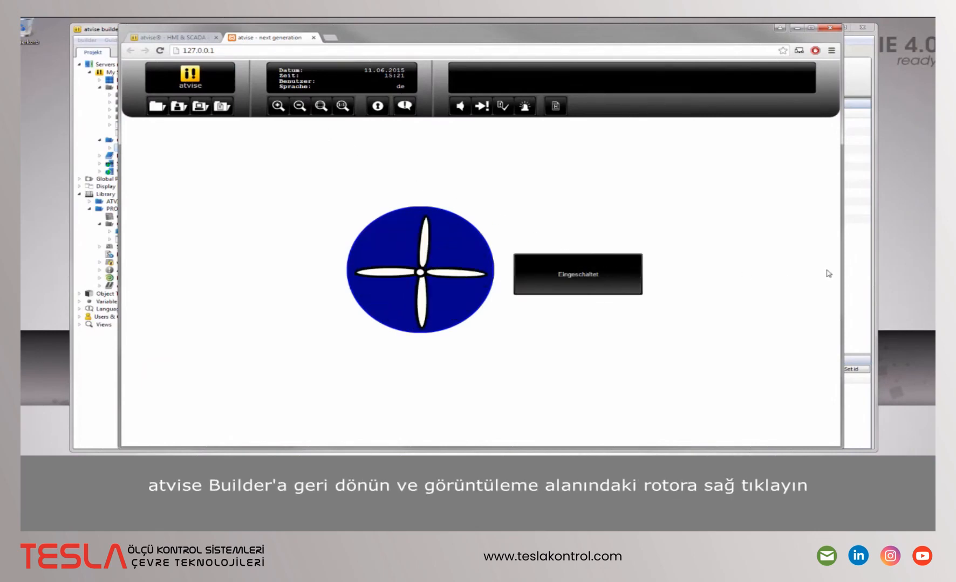
Switch back to atvise builder and open the referenced display of the rotor placed on Main for editing.
key(alt+Tab)
click(405, 225)
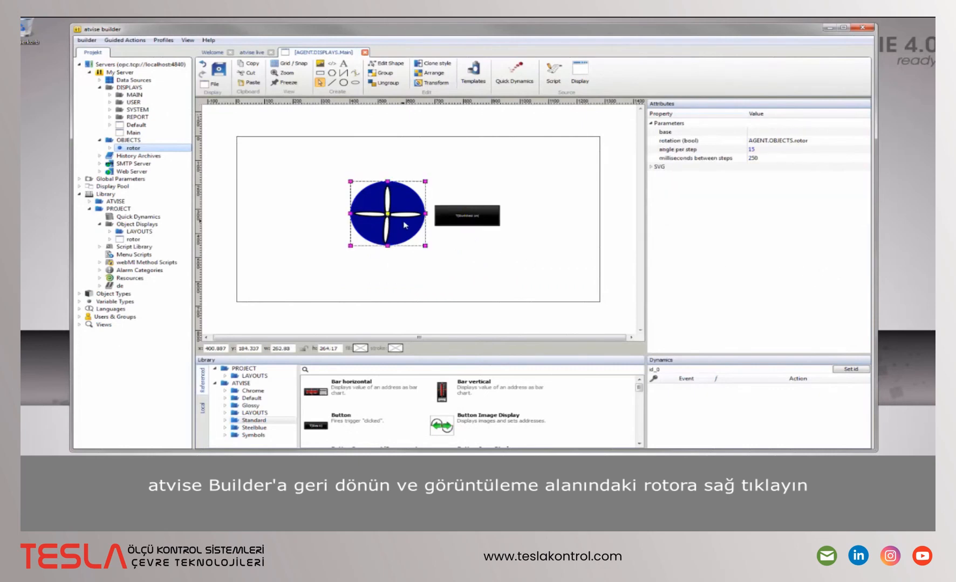
right_click(403, 222)
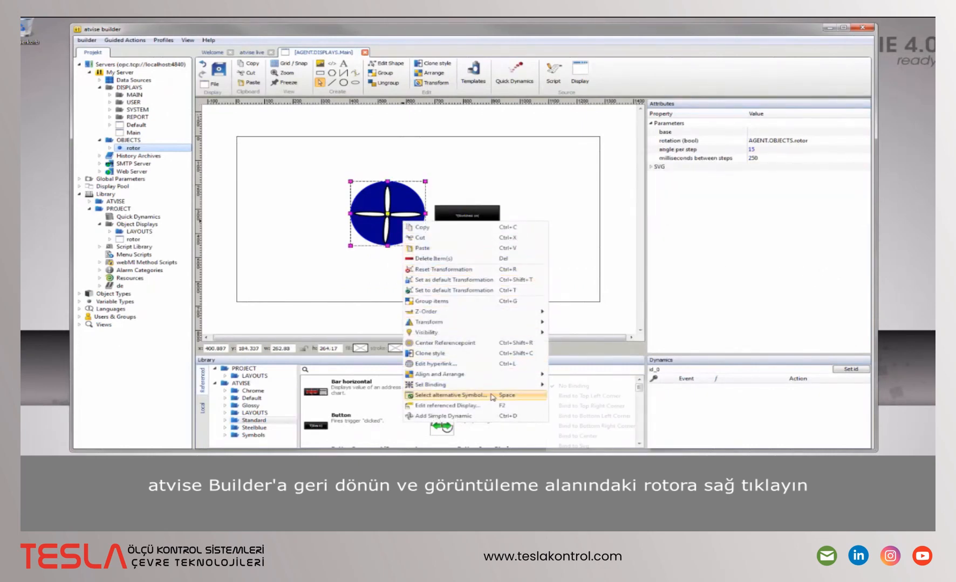
click(499, 407)
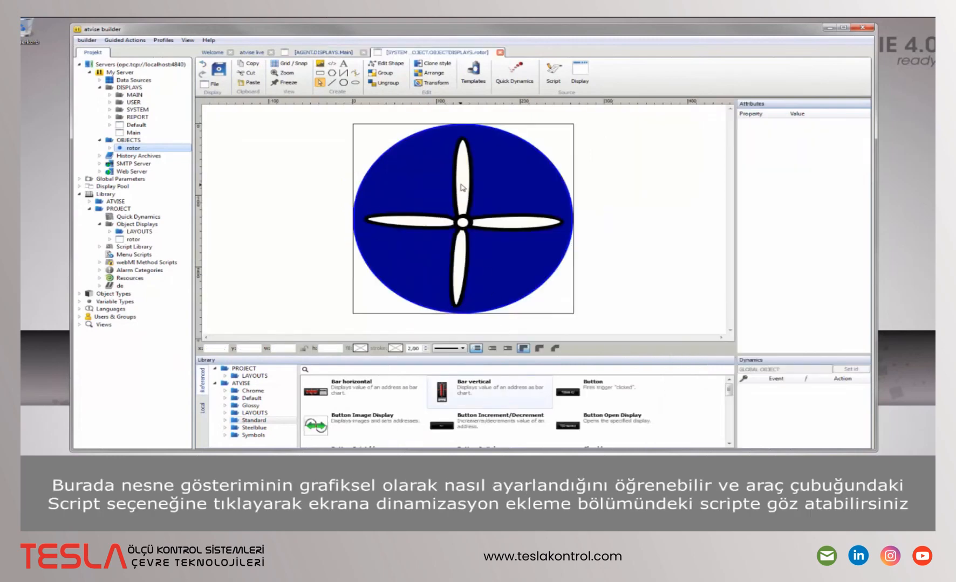
Move the rotor's blade shape up to about x 15.8, y -9.7, and open the display's script.
click(463, 183)
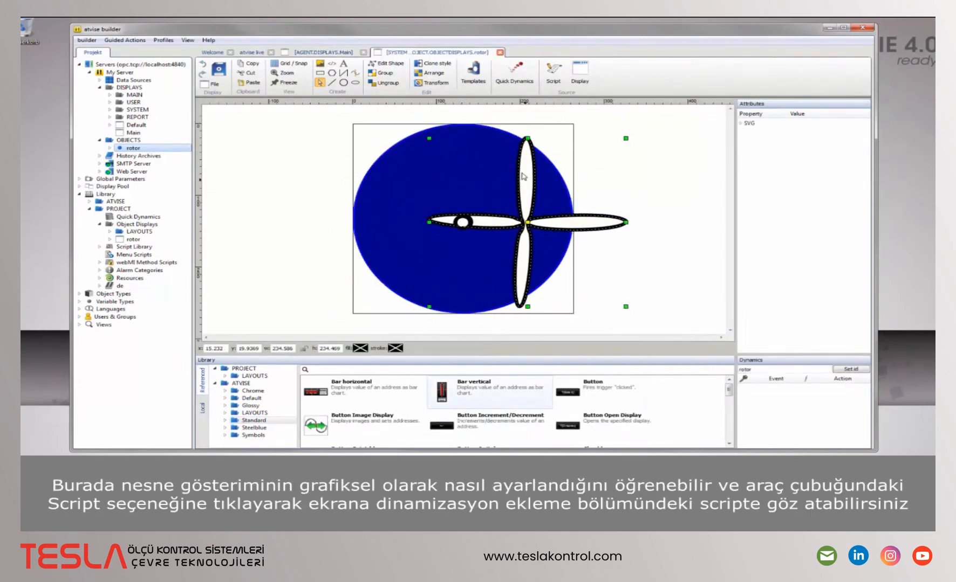
drag(462, 184, 463, 159)
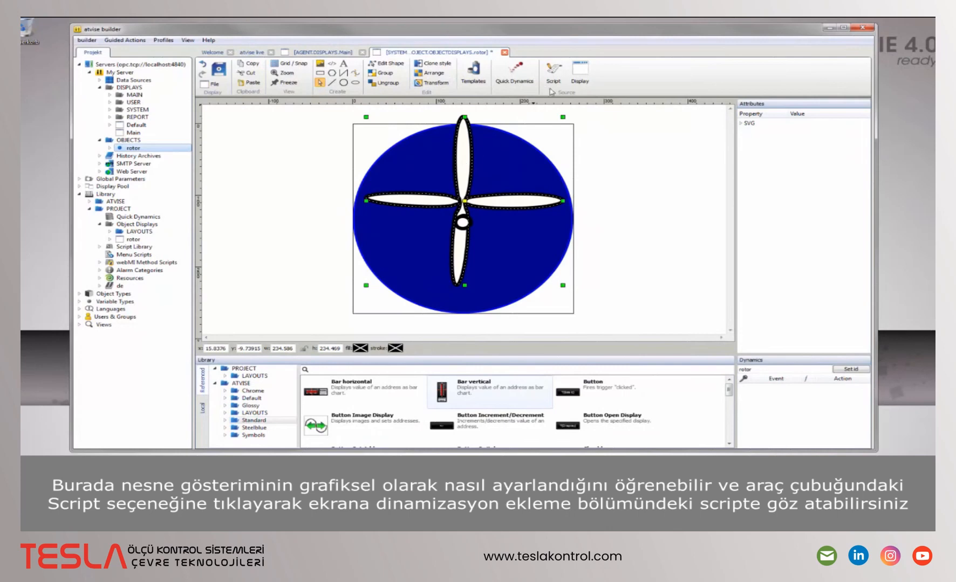
click(553, 69)
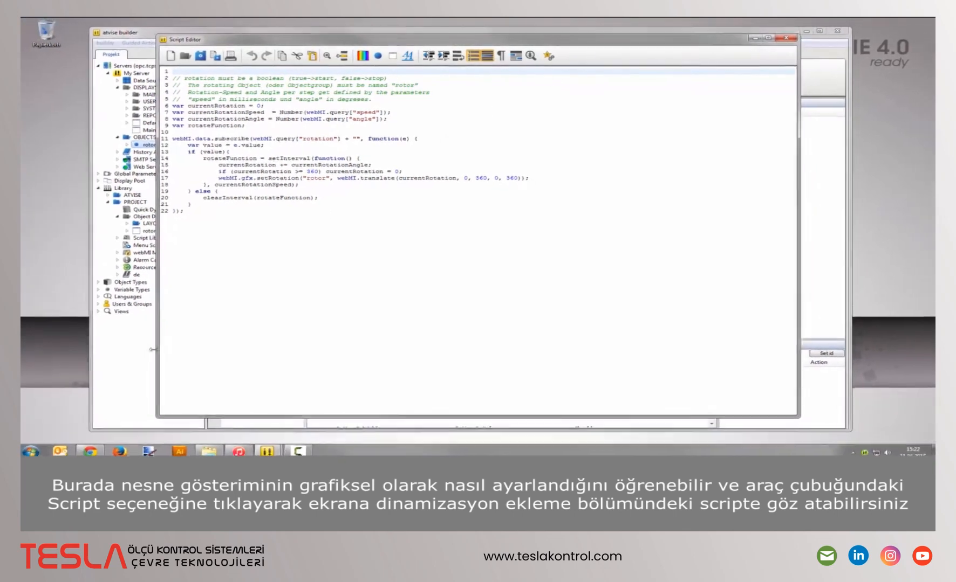
Switch to Chrome, open the atvise live resources page on atvise.com, and examine how to contribute content.
click(93, 451)
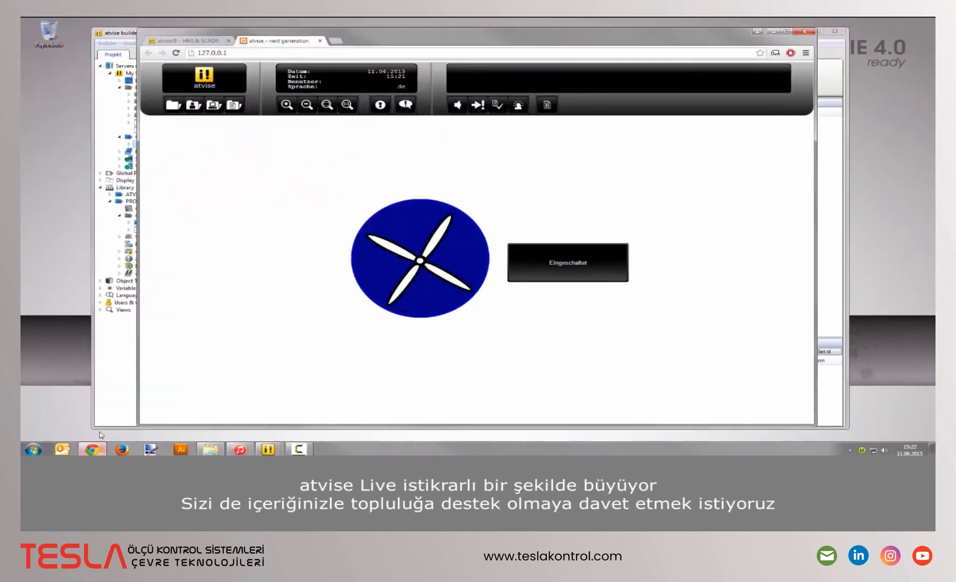
click(195, 43)
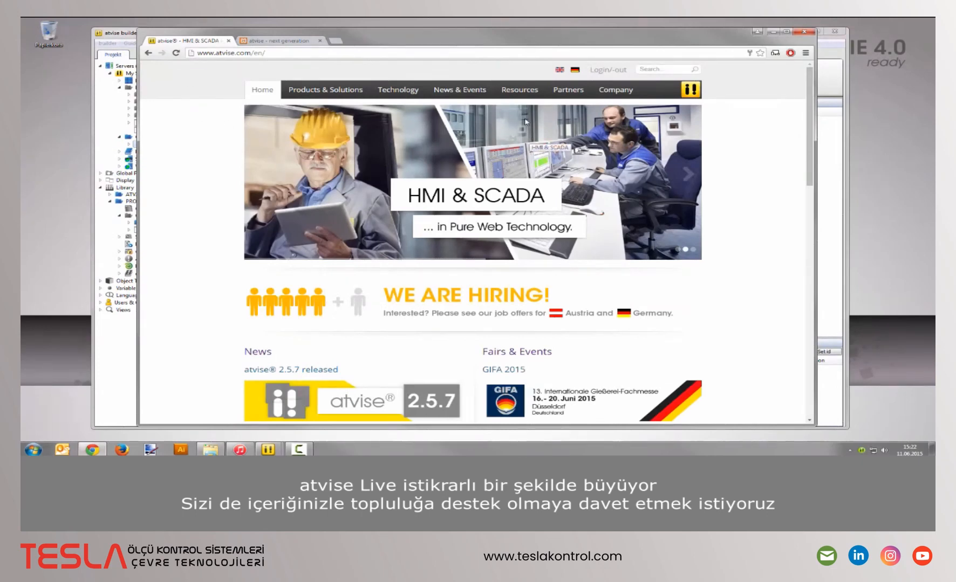
mouse_move(523, 92)
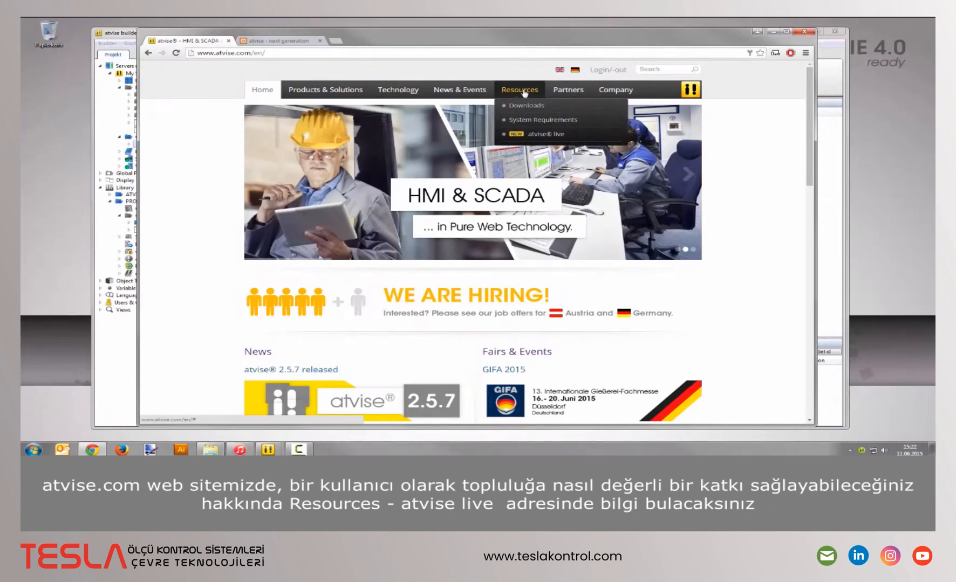
click(550, 137)
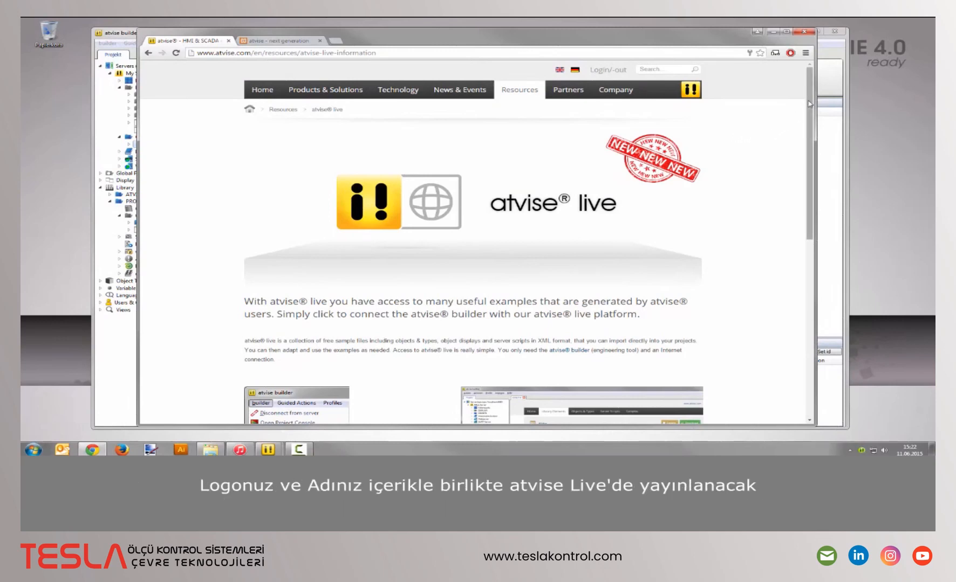
drag(807, 104, 799, 229)
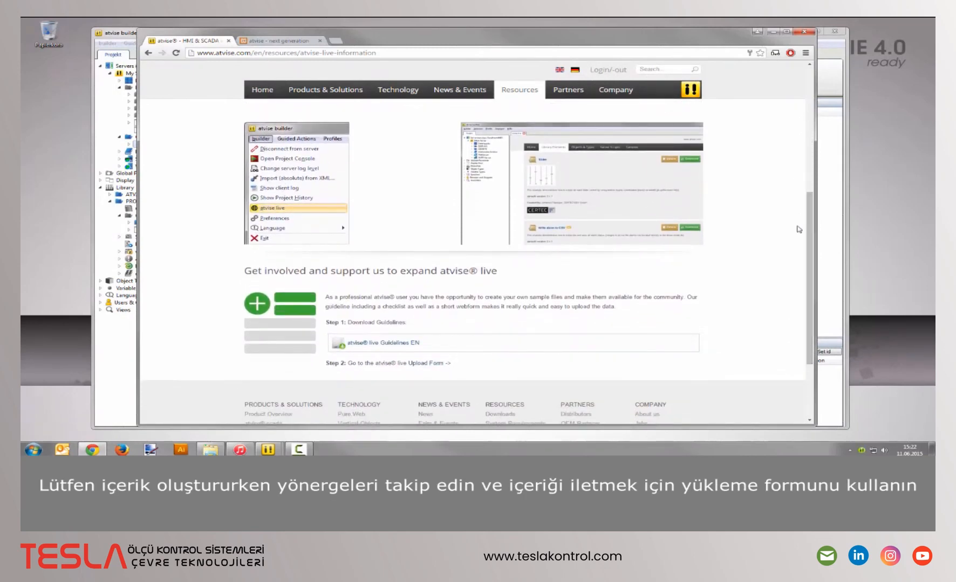